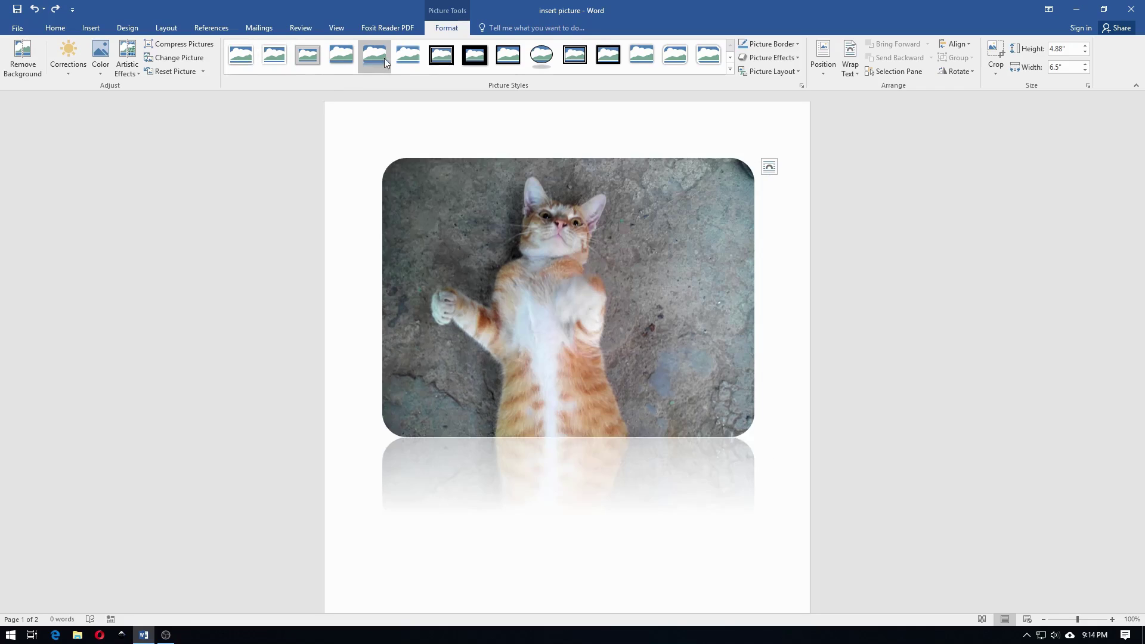
Step: Try a thick black matte frame, then pick a simple white frame from the full Picture Styles gallery
click(467, 58)
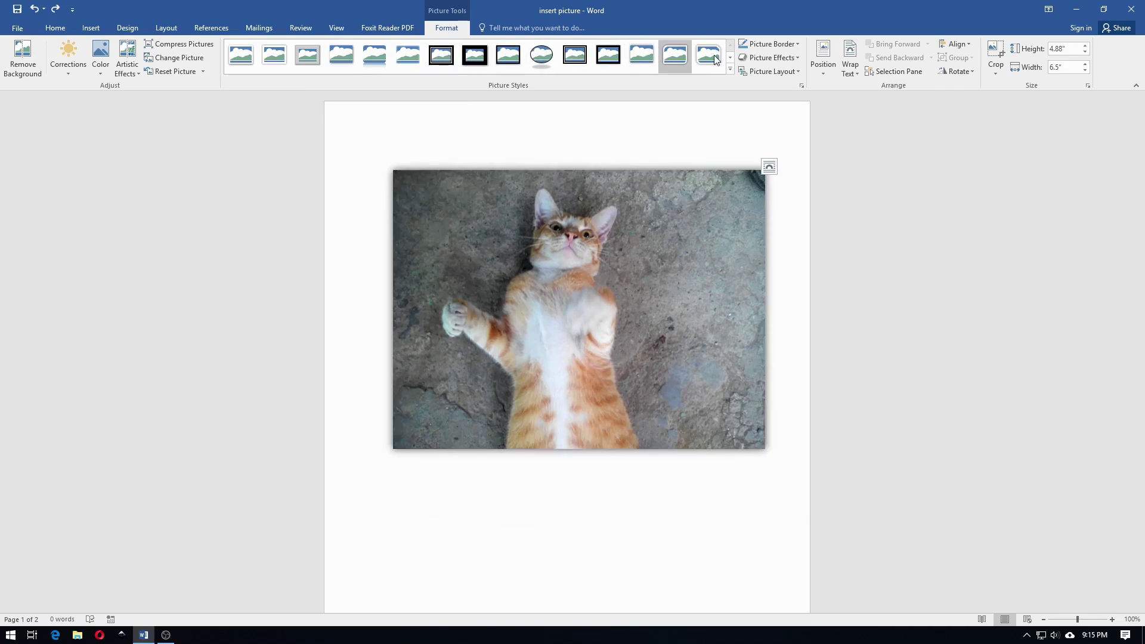
click(731, 70)
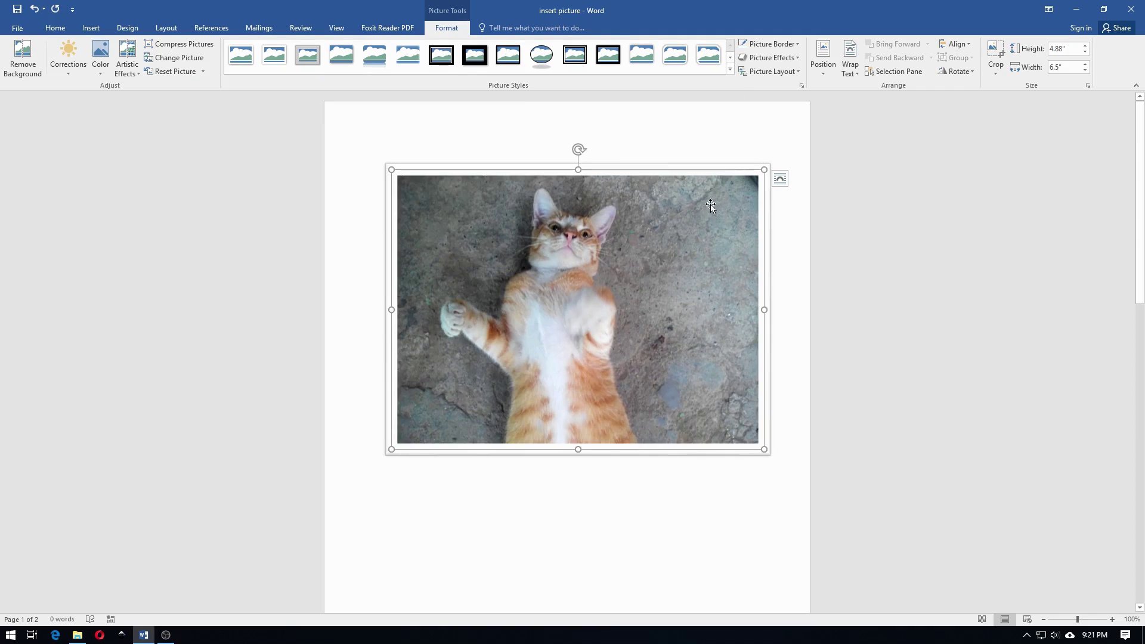
Step: Preview pink, salmon, orange, yellow, green and blue border colours in More Outline Colors
click(780, 47)
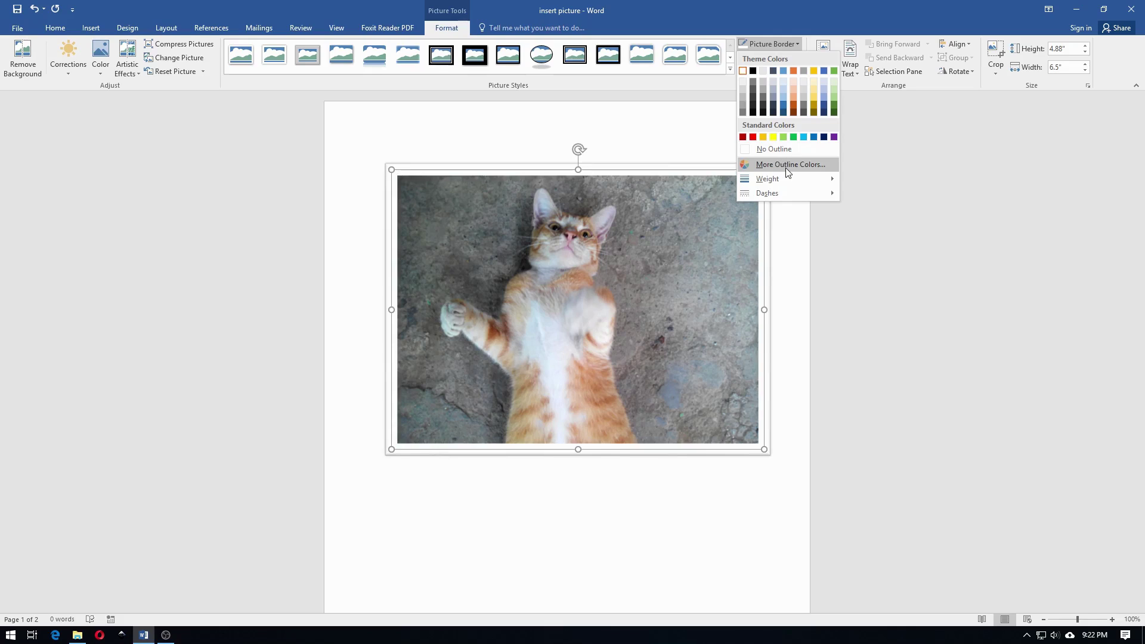
click(789, 168)
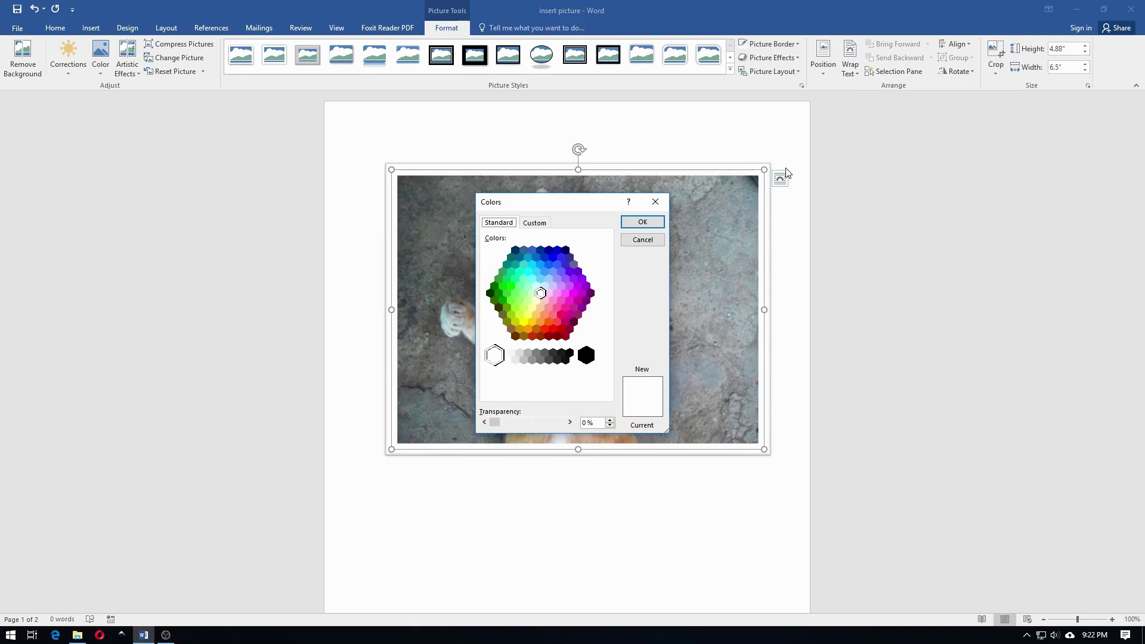
click(545, 300)
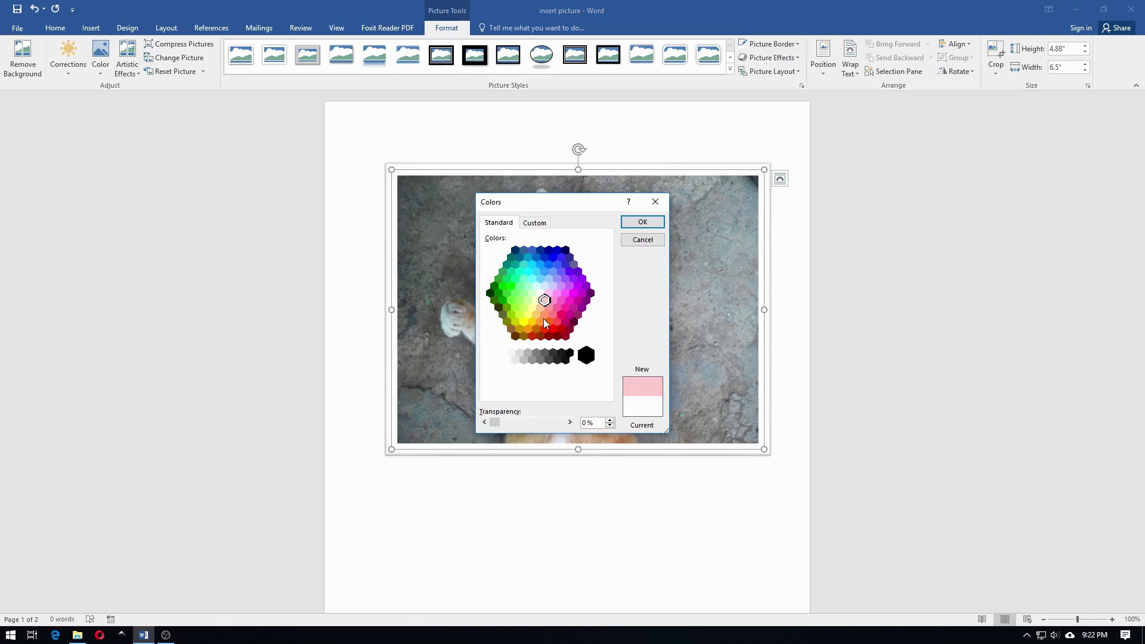
click(543, 322)
click(535, 330)
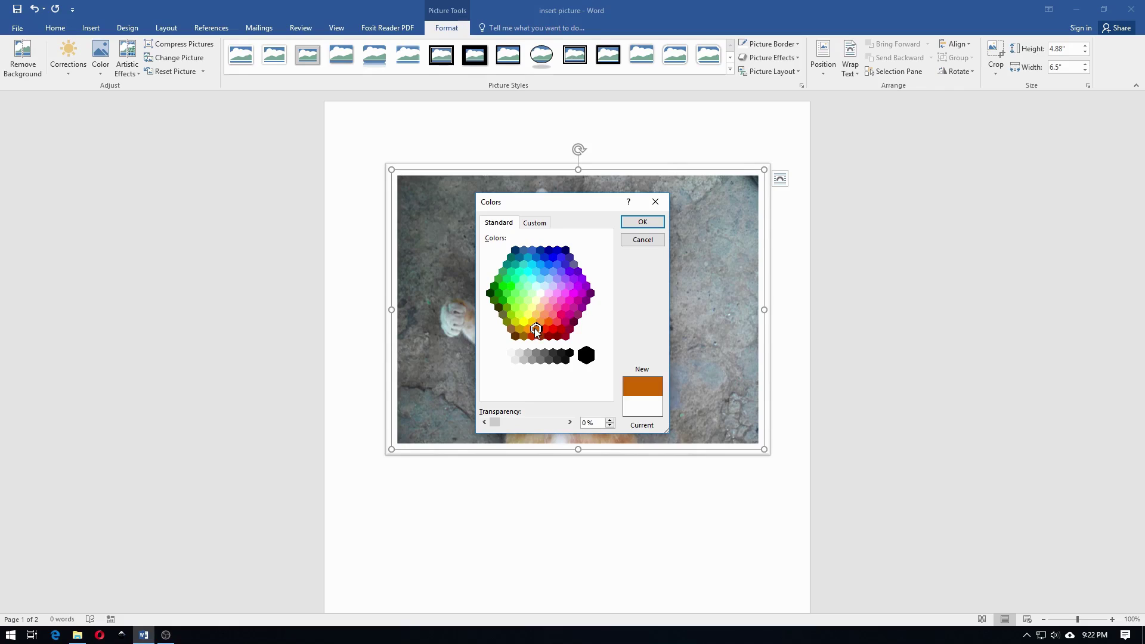
click(524, 324)
click(499, 298)
click(515, 278)
click(553, 258)
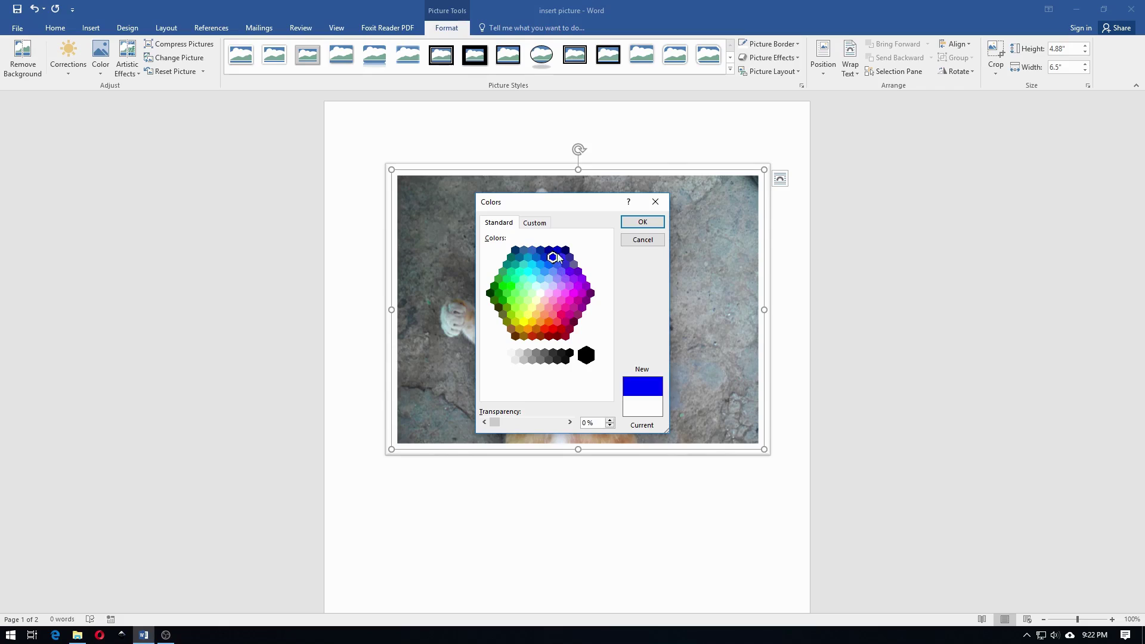
click(541, 223)
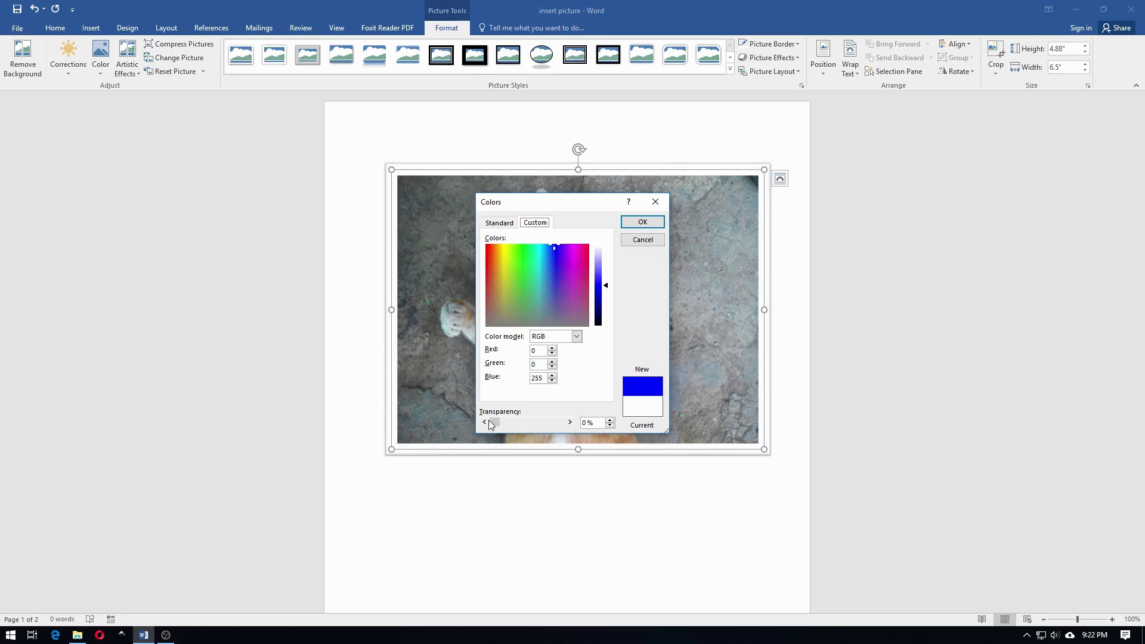
click(499, 223)
Step: Apply a custom purple border (RGB 103, 85, 171) at 48% transparency
mouse_move(499, 422)
mouse_down()
mouse_move(521, 421)
mouse_move(493, 422)
mouse_up()
click(543, 308)
click(572, 312)
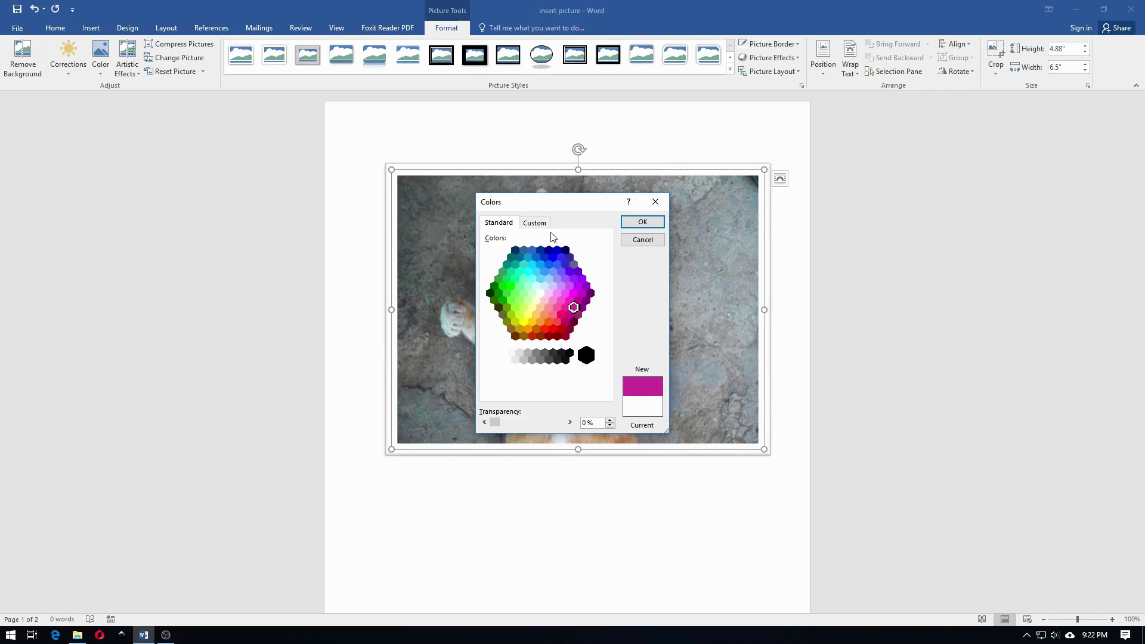
click(549, 224)
click(557, 298)
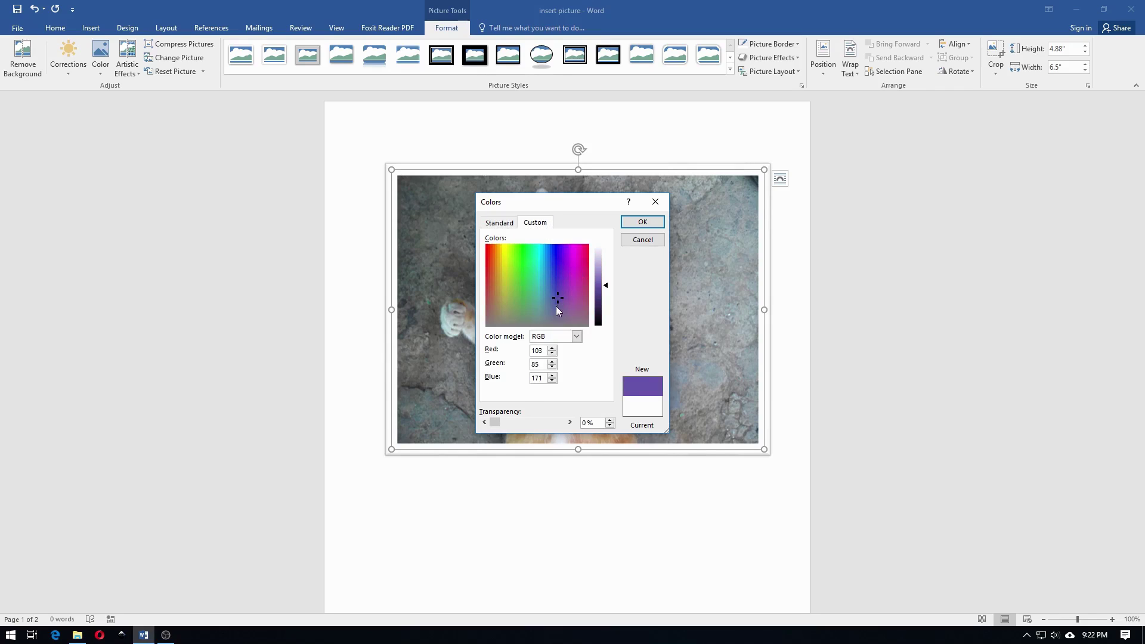
drag(492, 423, 527, 424)
click(643, 222)
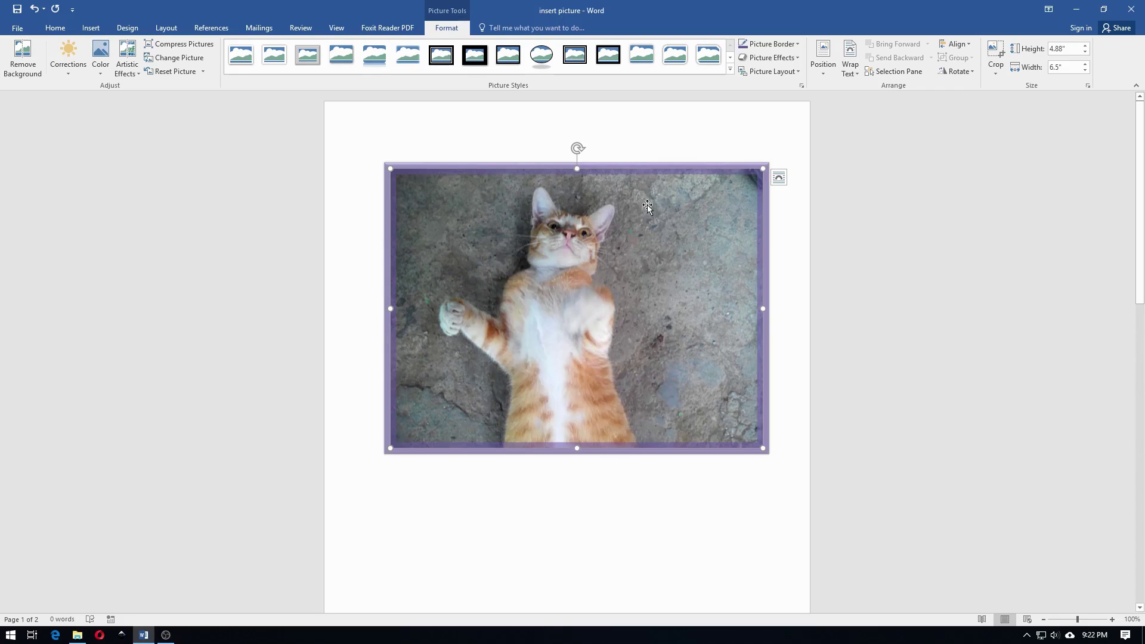
Step: Try a fully transparent (100%) border, then undo it with Ctrl+Z
ctrl+scroll(630, 186, up, 4)
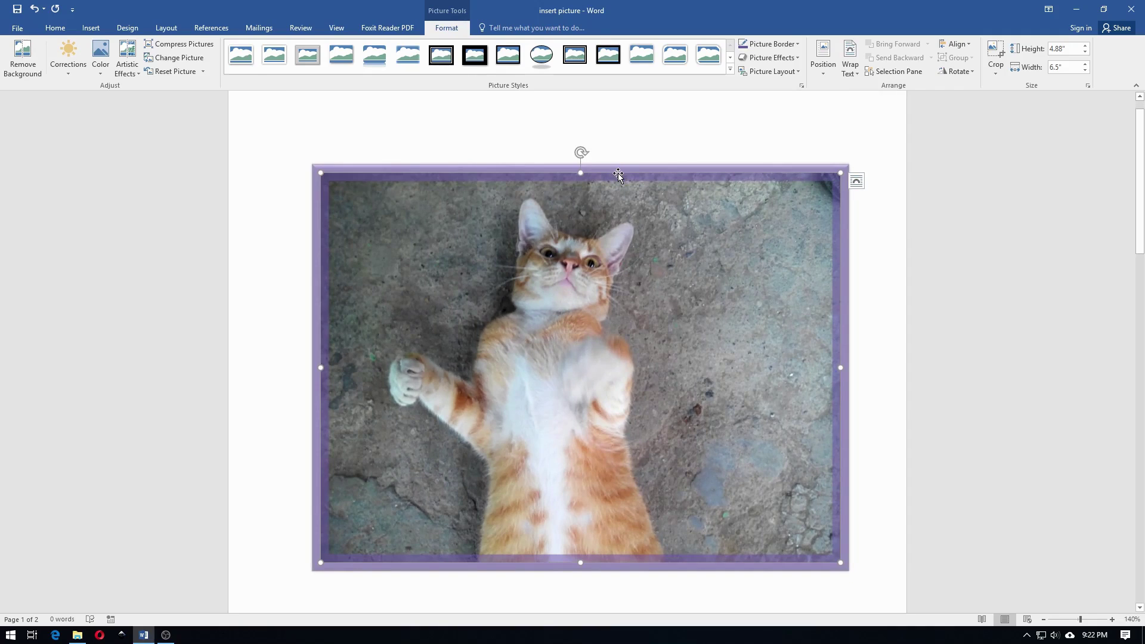
click(774, 45)
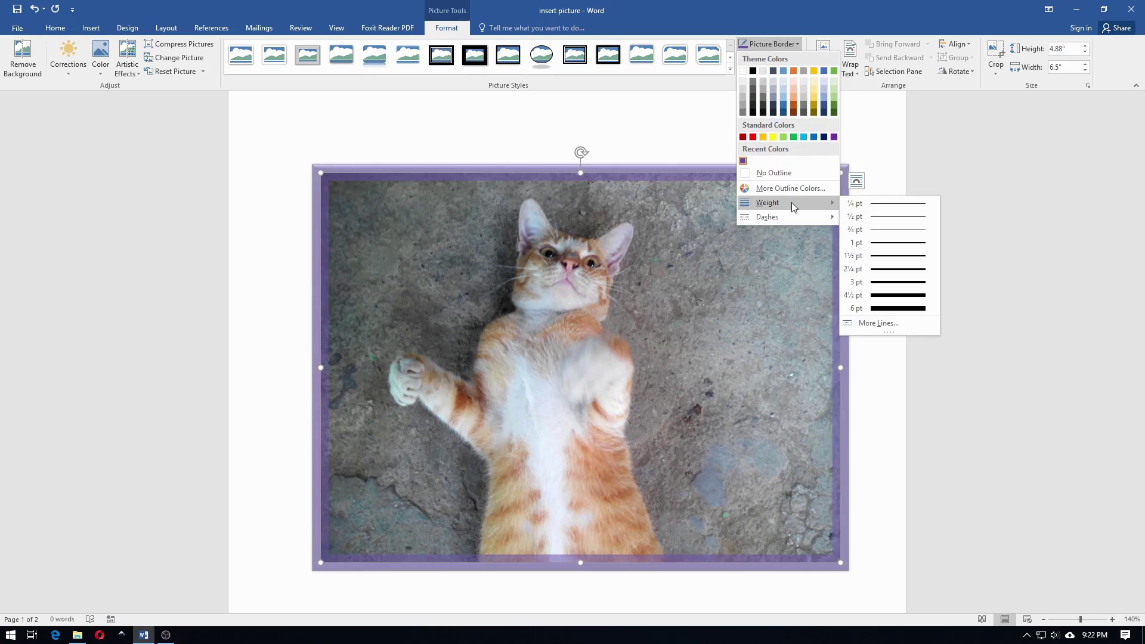
click(792, 188)
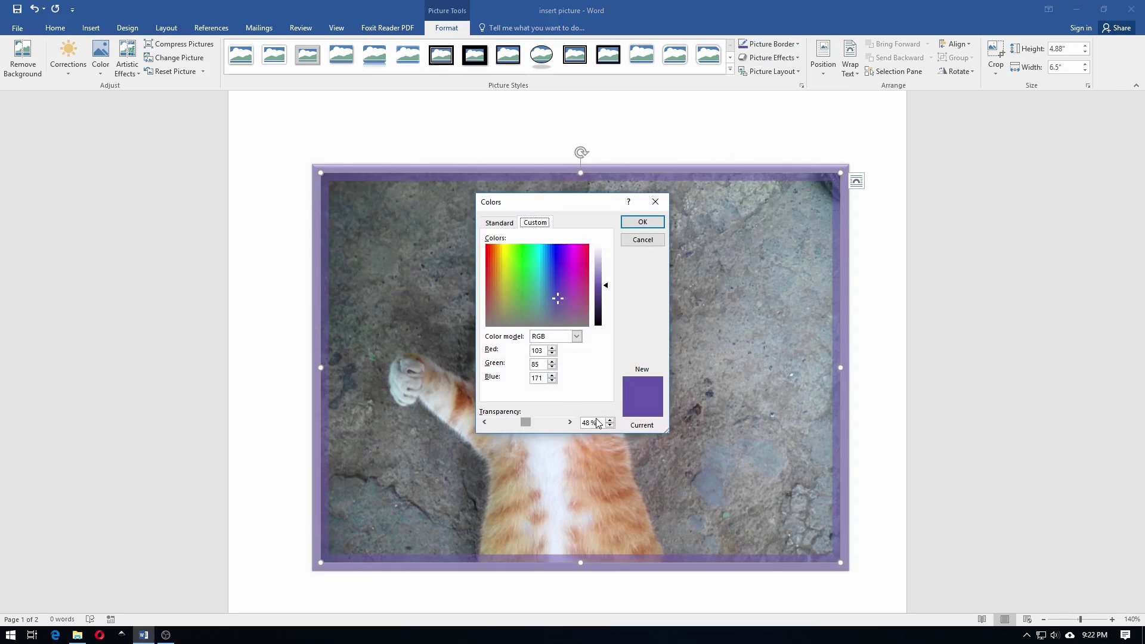
drag(525, 422, 560, 422)
click(643, 223)
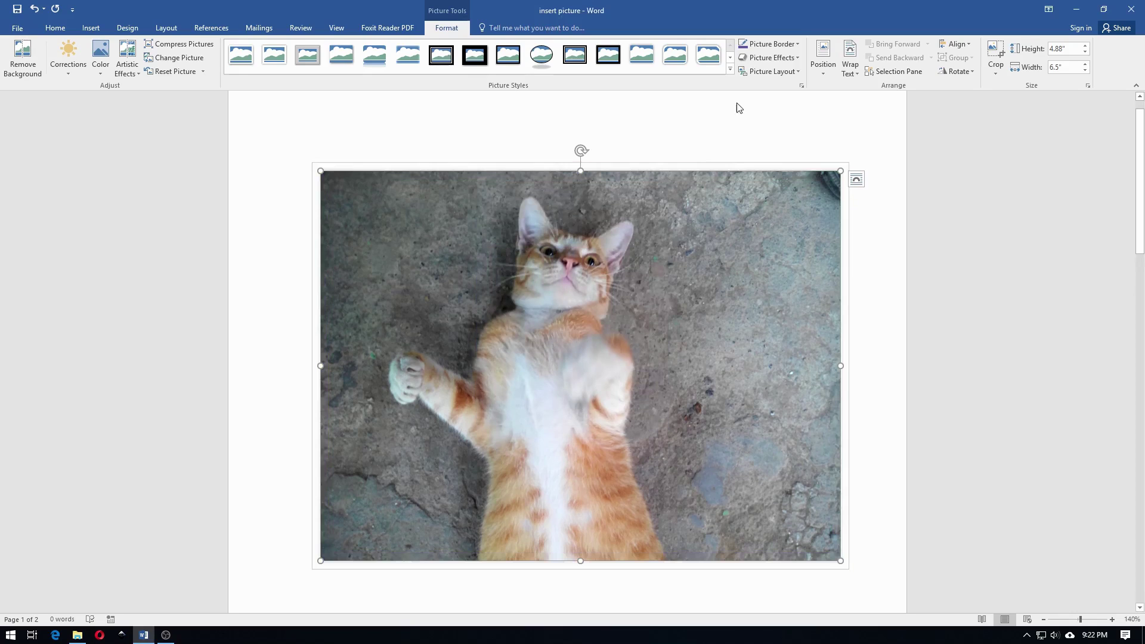
key(ctrl+z)
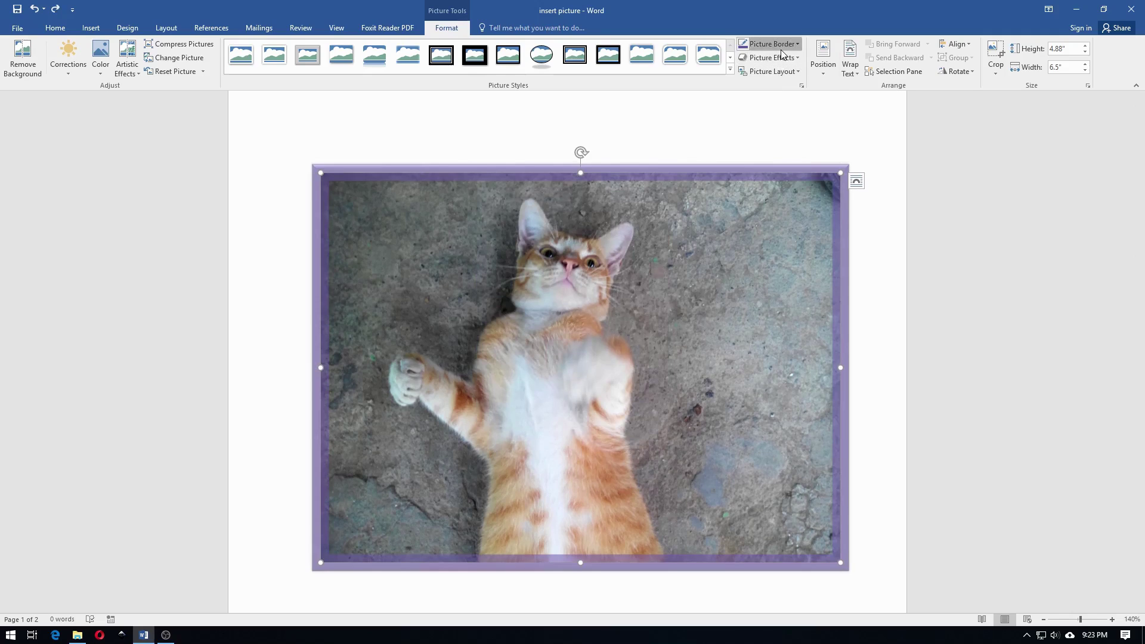
Step: Reapply the purple border at 80% transparency
click(773, 44)
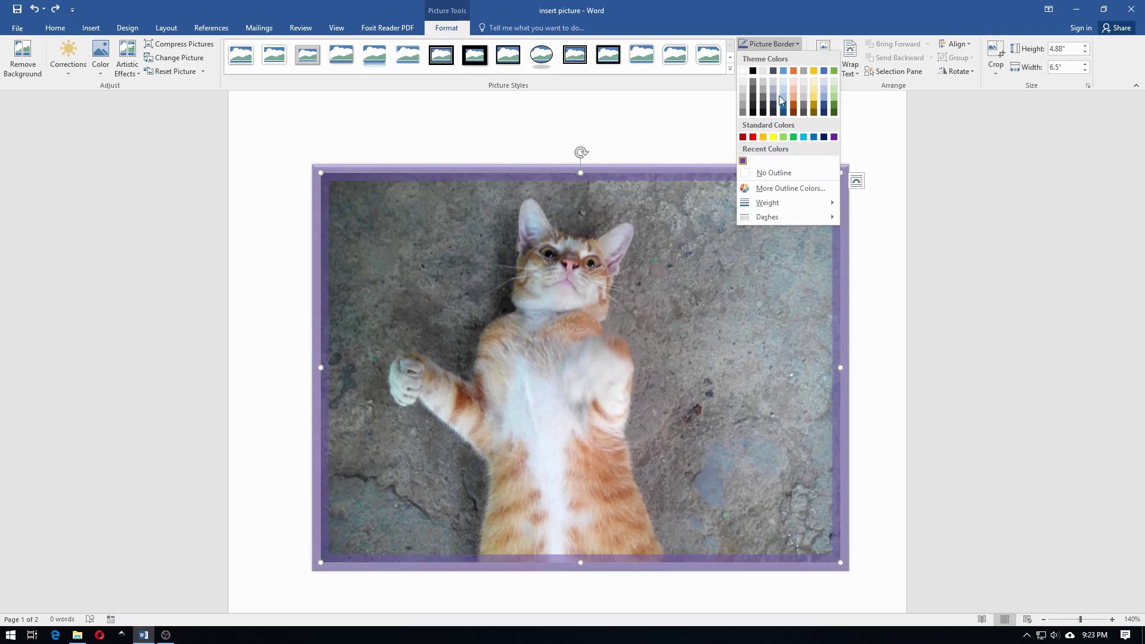
click(769, 189)
drag(543, 425, 539, 425)
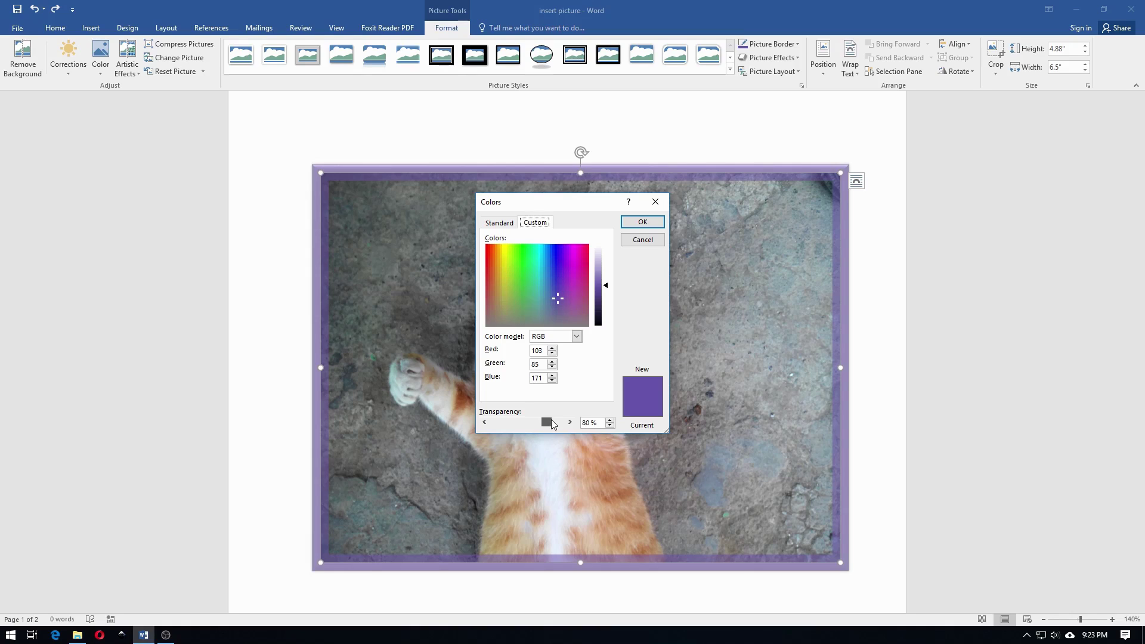
click(656, 222)
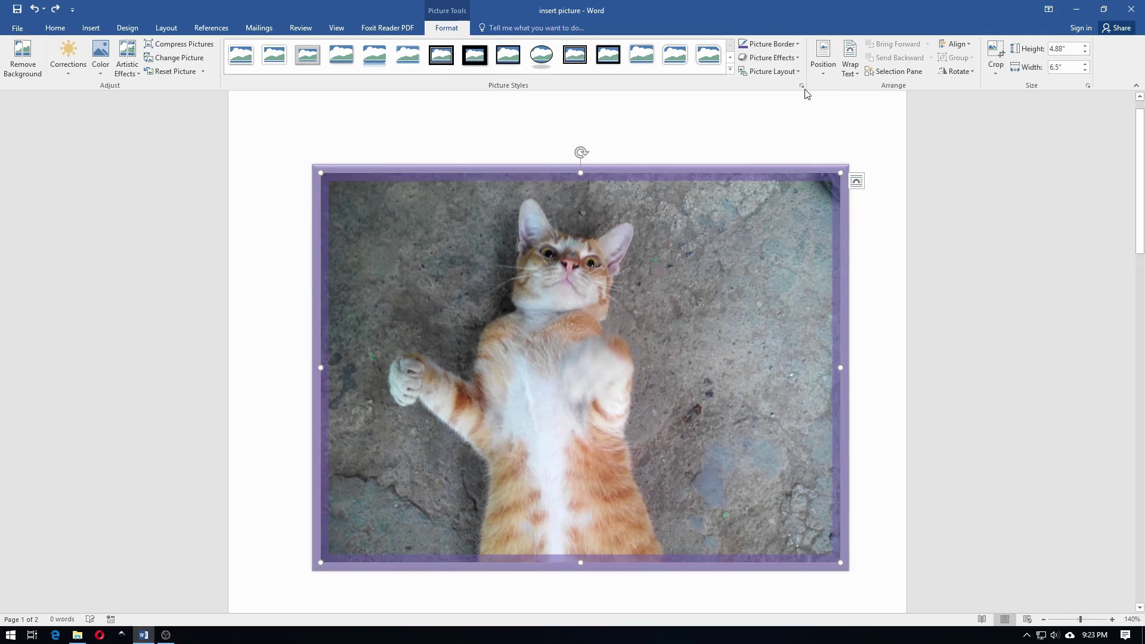
click(771, 58)
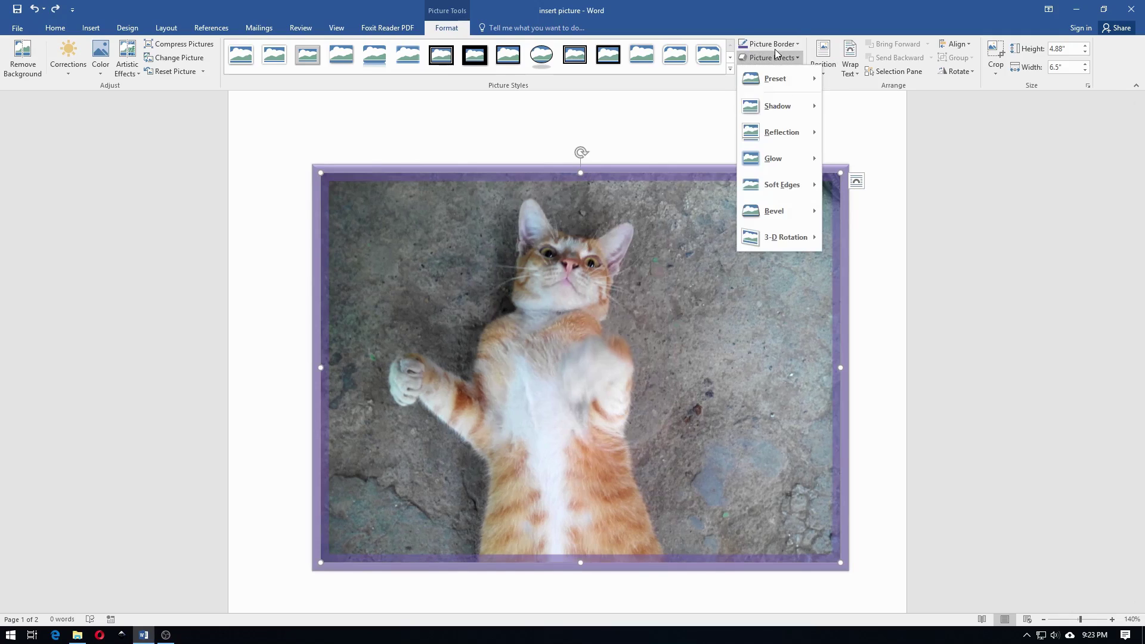
Step: Raise the purple border's transparency to 95%
click(772, 44)
click(783, 185)
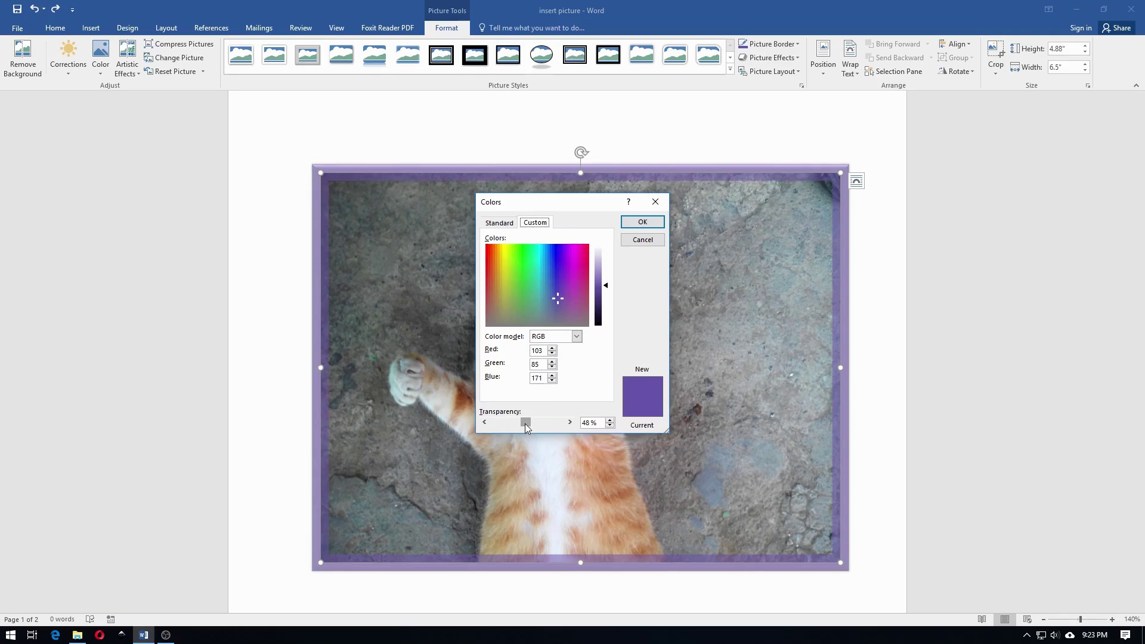
drag(525, 424, 556, 419)
drag(557, 421, 558, 422)
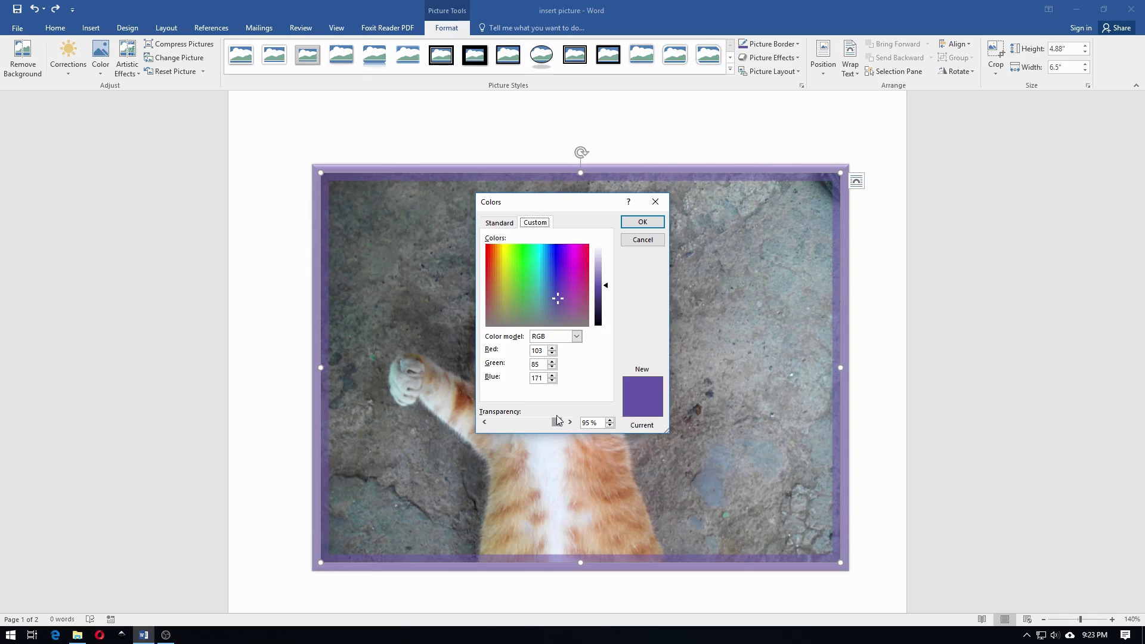
click(640, 223)
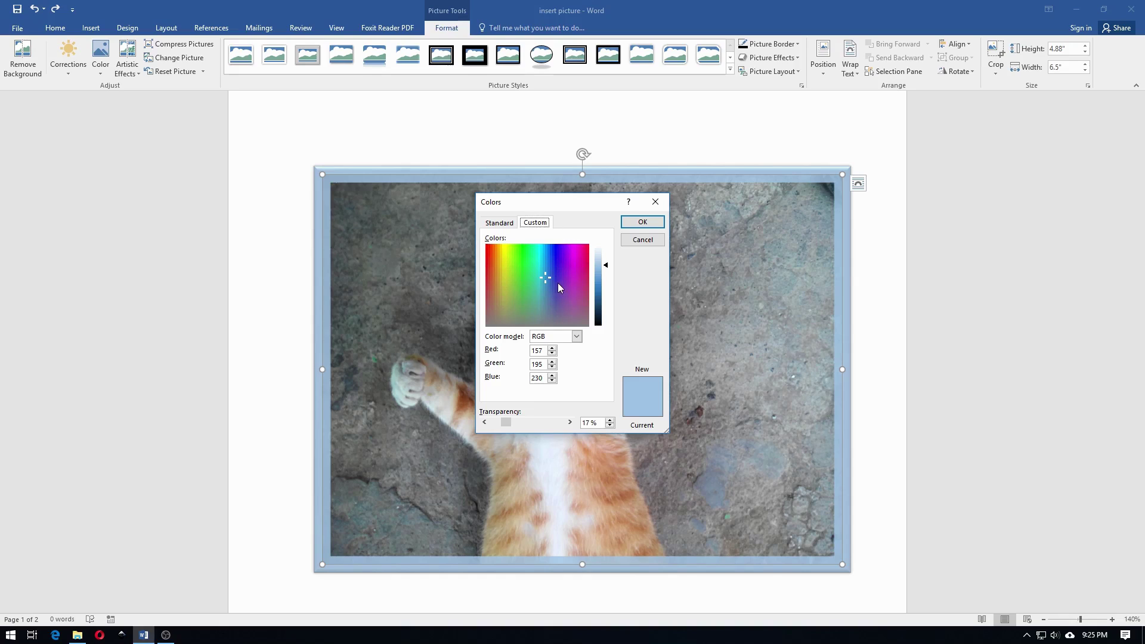
Step: Change the border colour to lavender purple (RGB 163, 144, 244)
drag(559, 289, 557, 259)
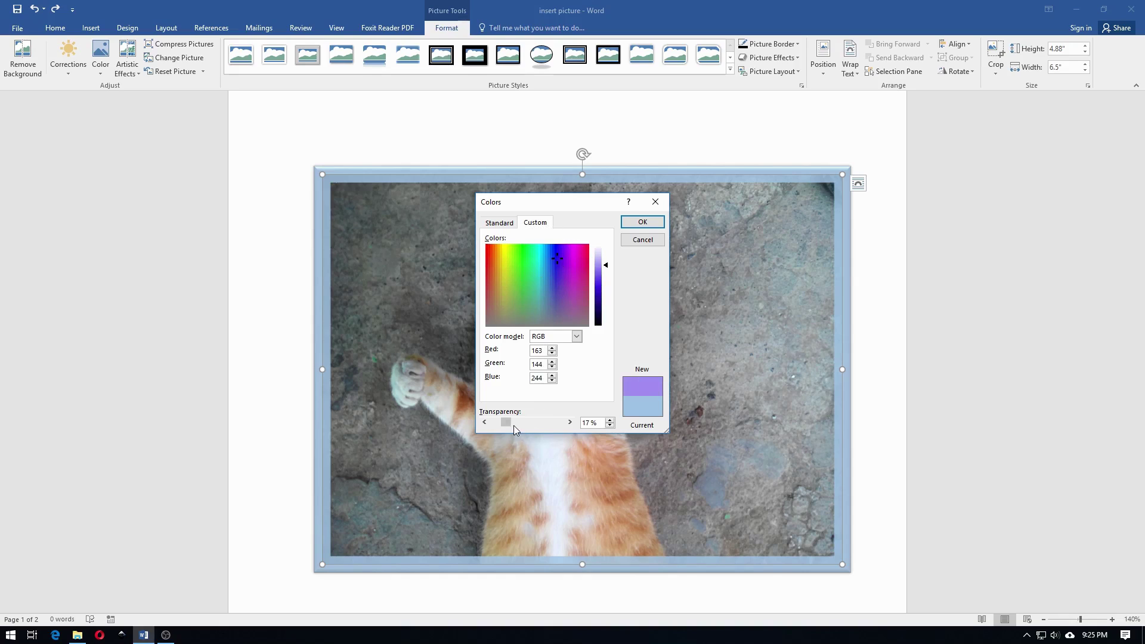
click(643, 222)
click(769, 45)
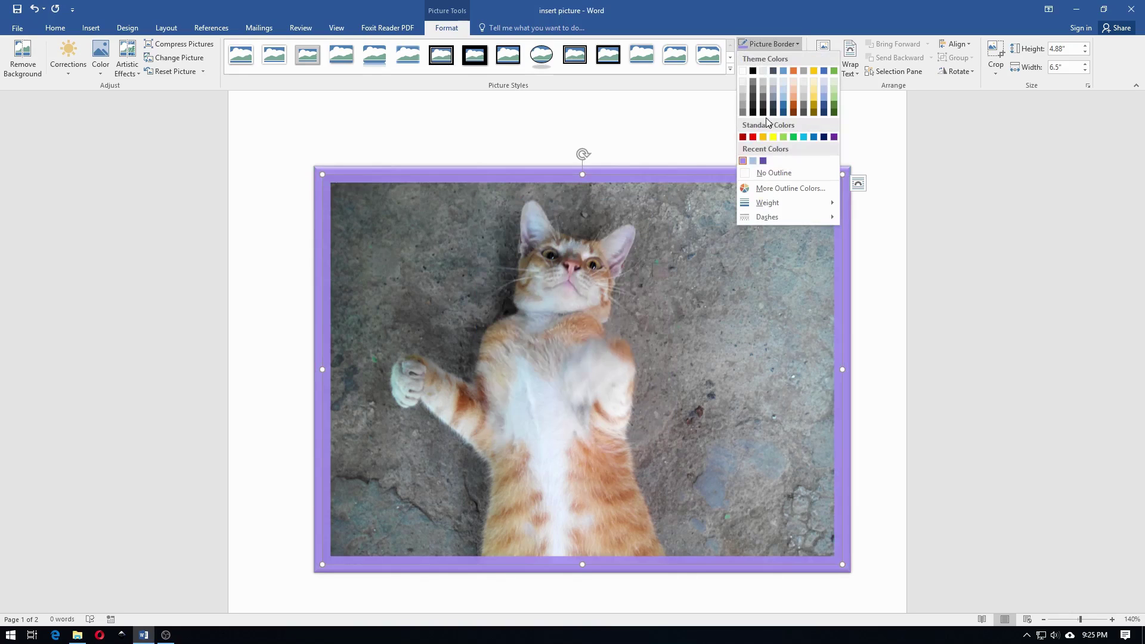
Step: Set the border colour's transparency to 90%
click(776, 188)
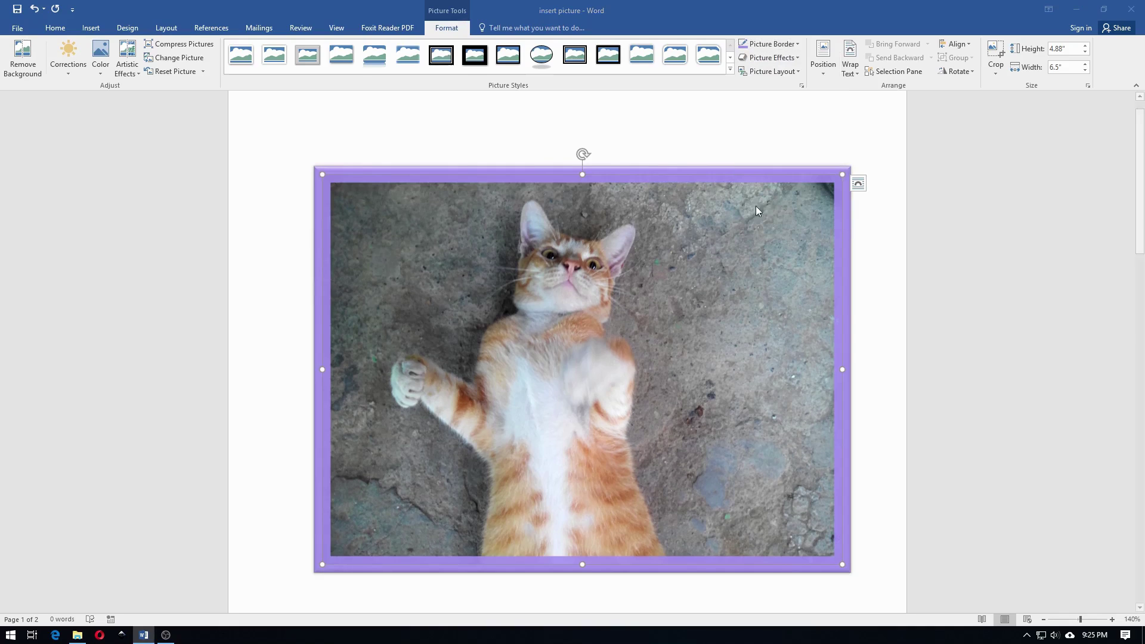
drag(501, 423, 576, 417)
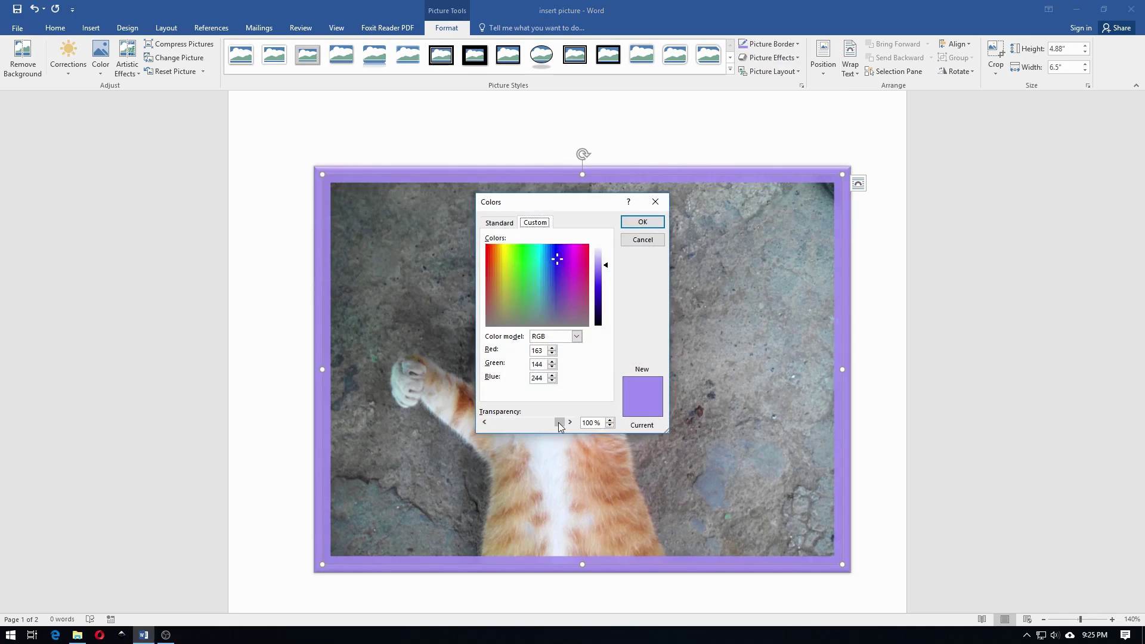
drag(576, 416, 554, 423)
click(643, 227)
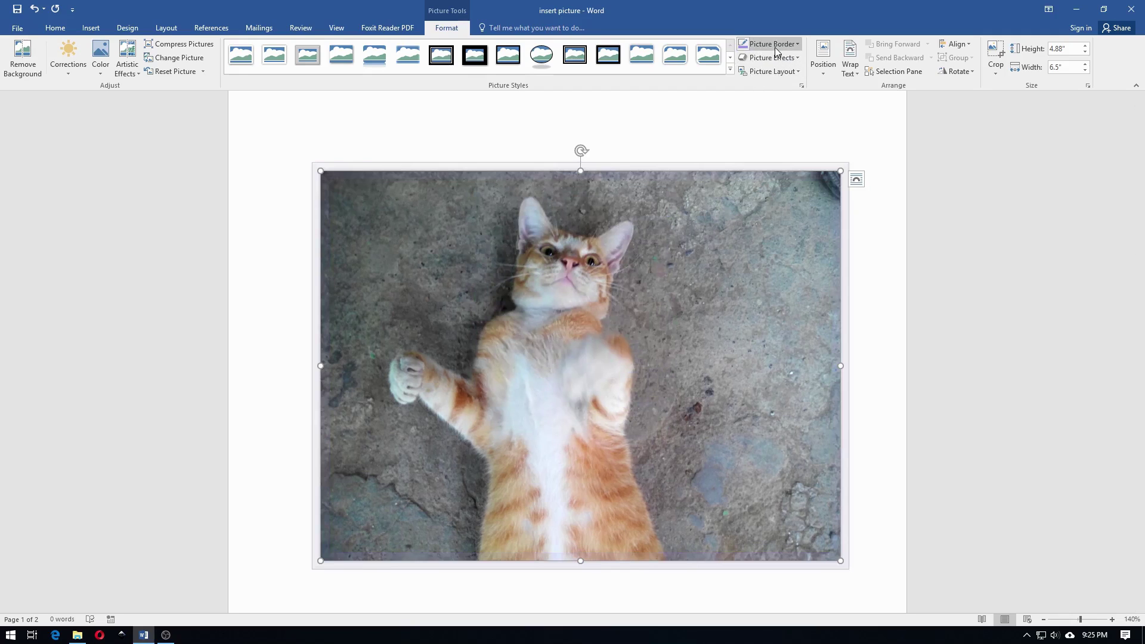
Step: Switch the border to Blue-Gray, Text 2 and set its transparency to 0%
click(775, 48)
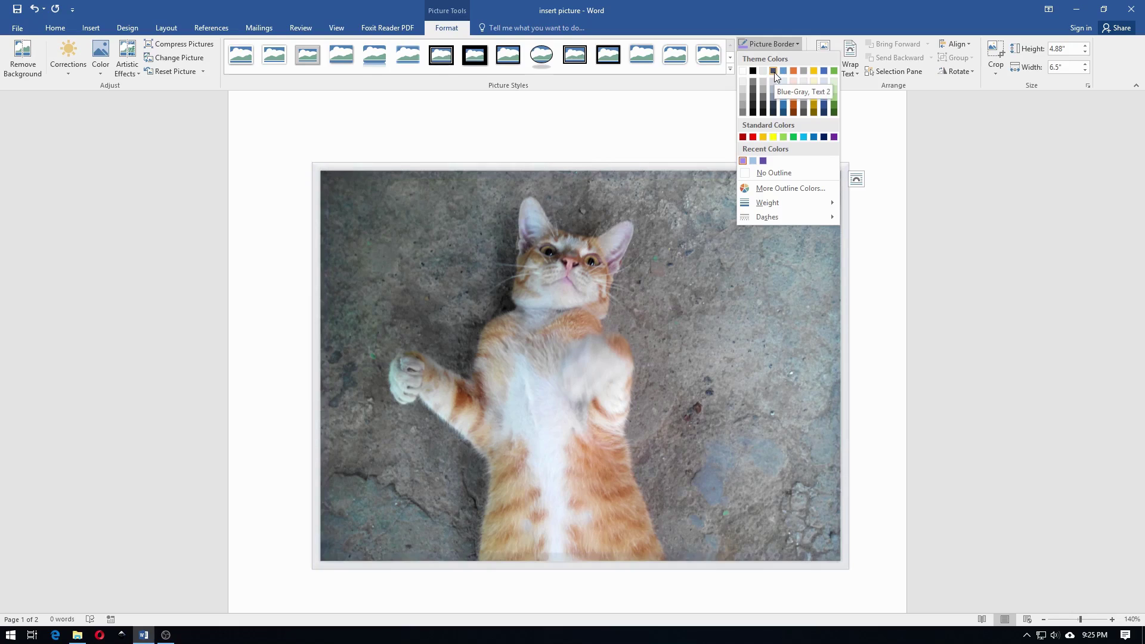
click(773, 71)
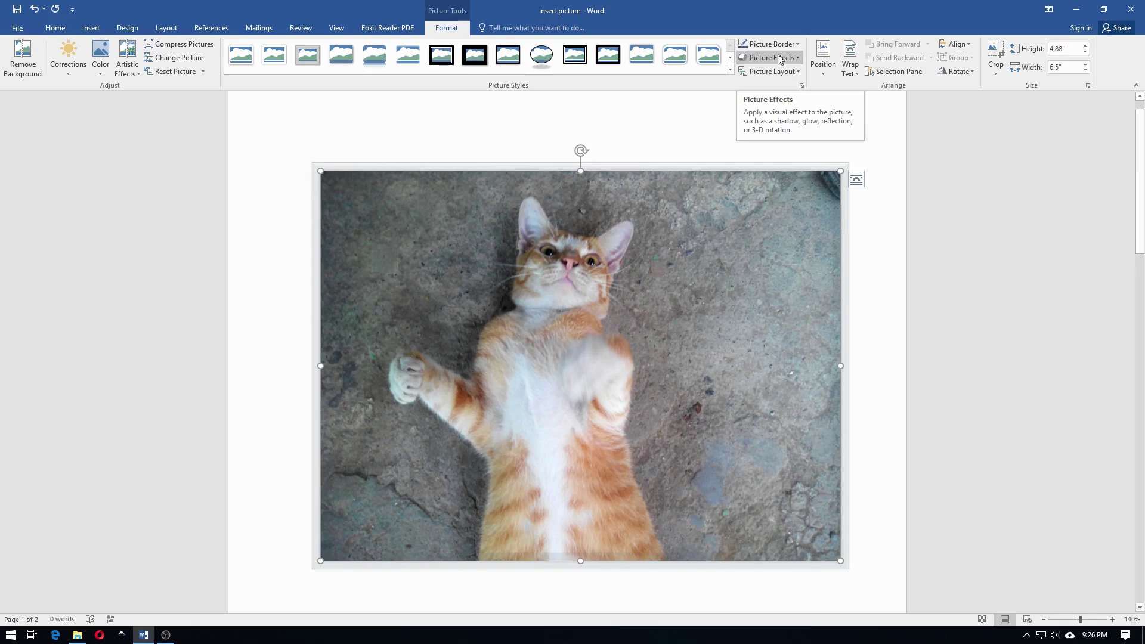
click(773, 44)
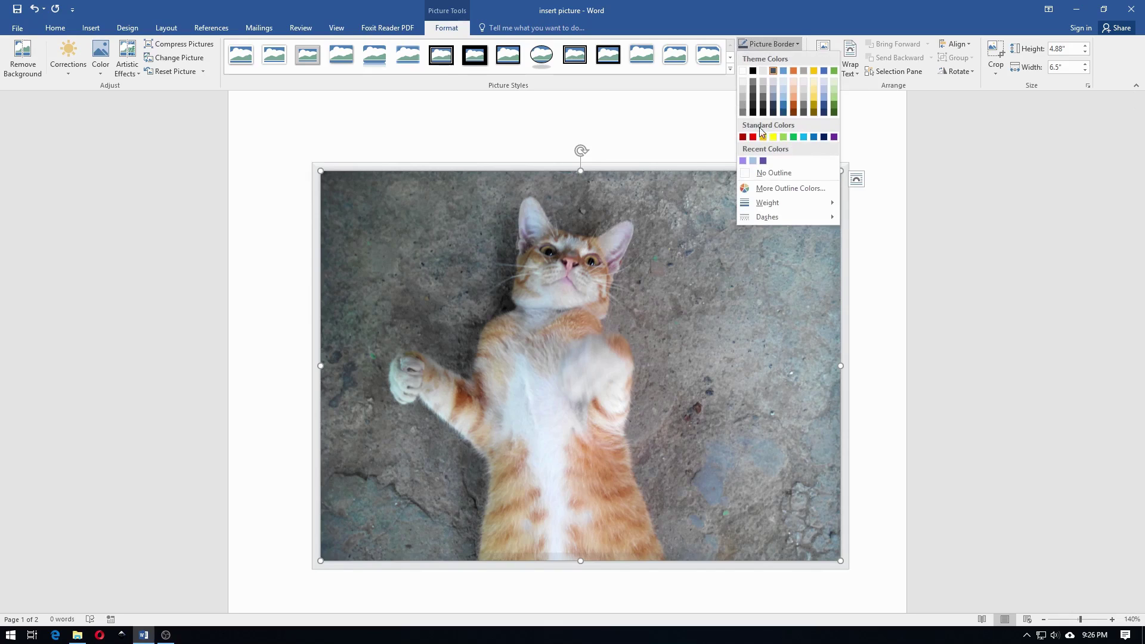
click(779, 189)
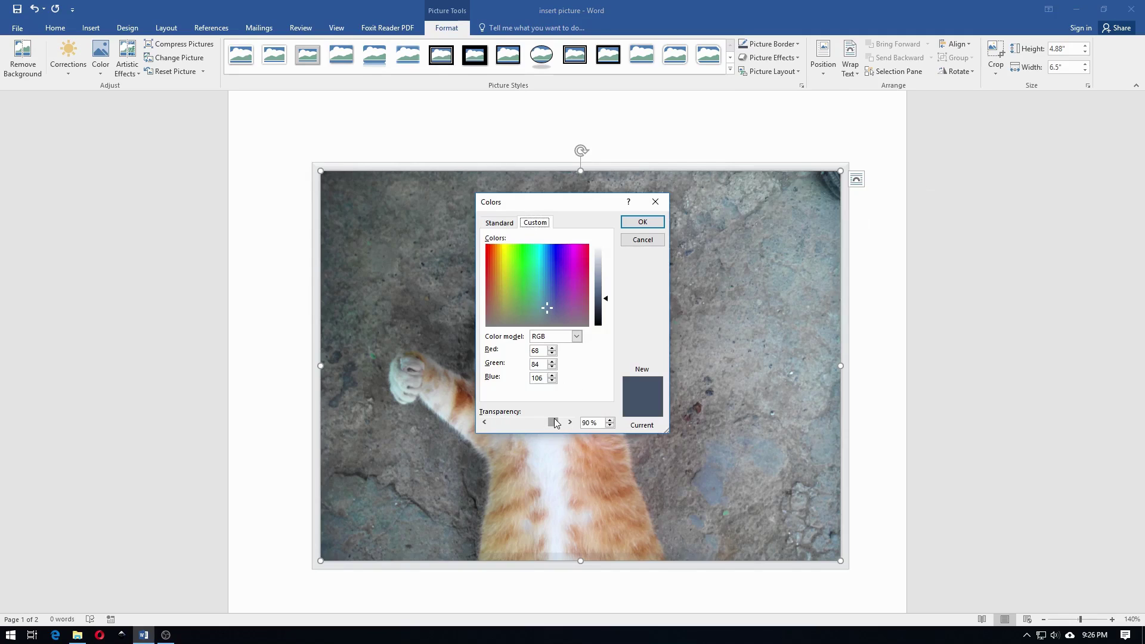
drag(555, 422, 493, 425)
click(654, 223)
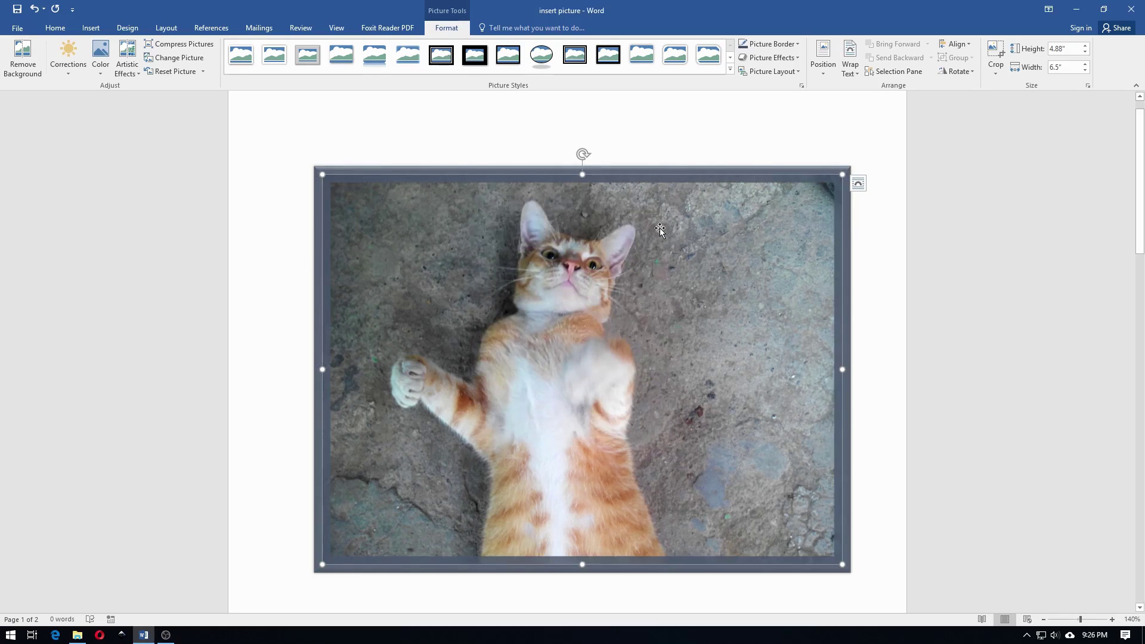
click(775, 44)
mouse_move(768, 202)
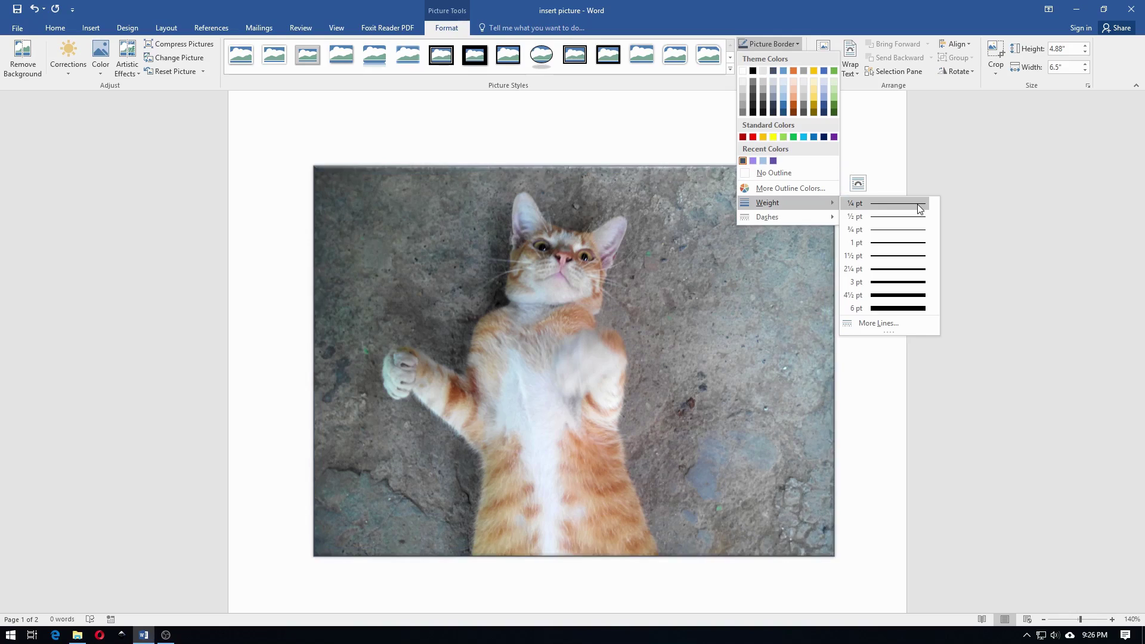
Step: Try ¼ pt and 6 pt border weights and a Square Dot dash, then Reset Picture
click(919, 209)
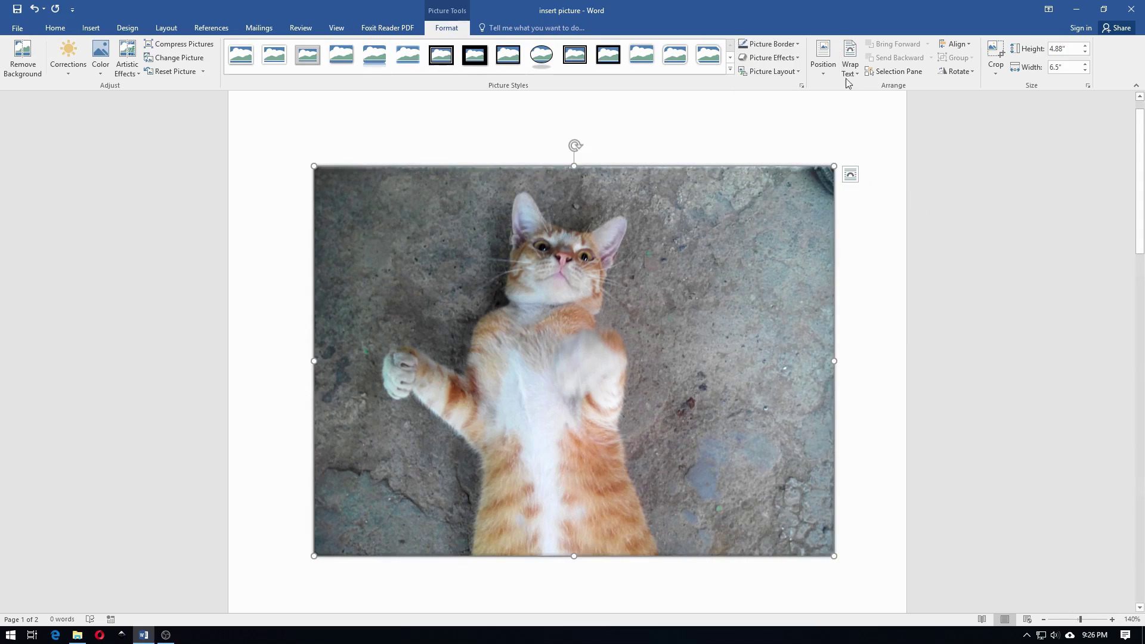
click(781, 47)
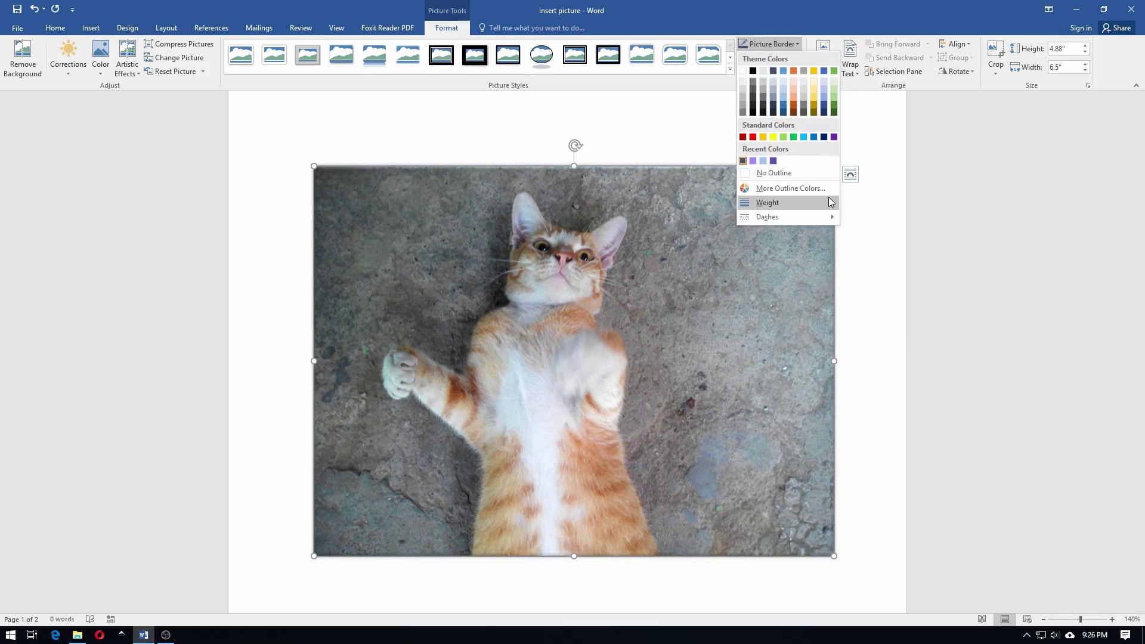
click(875, 309)
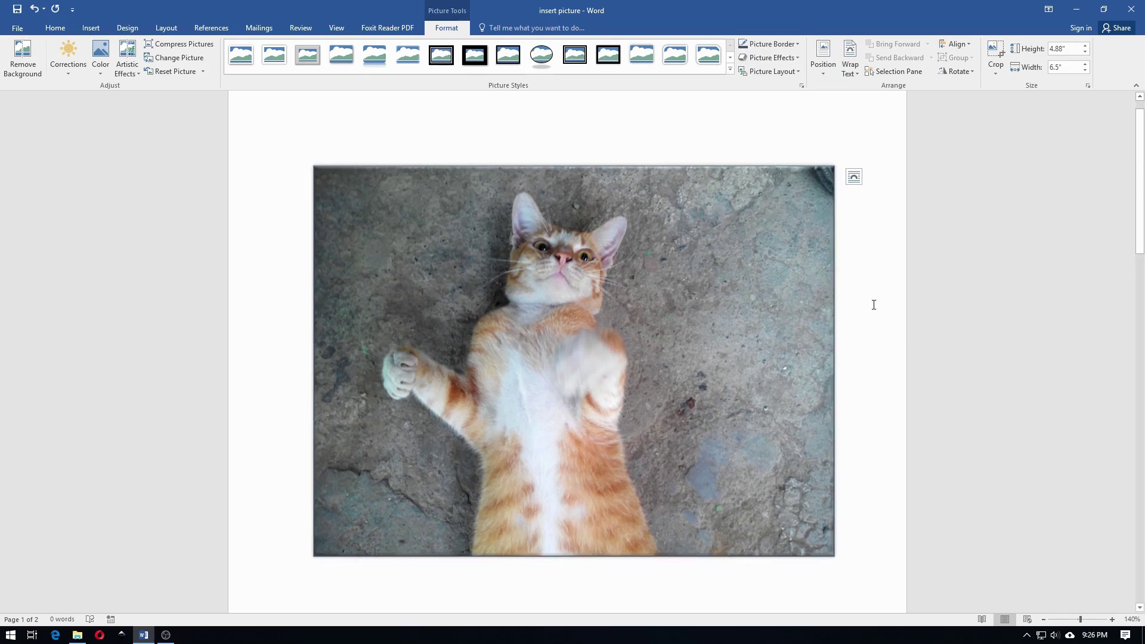
click(780, 44)
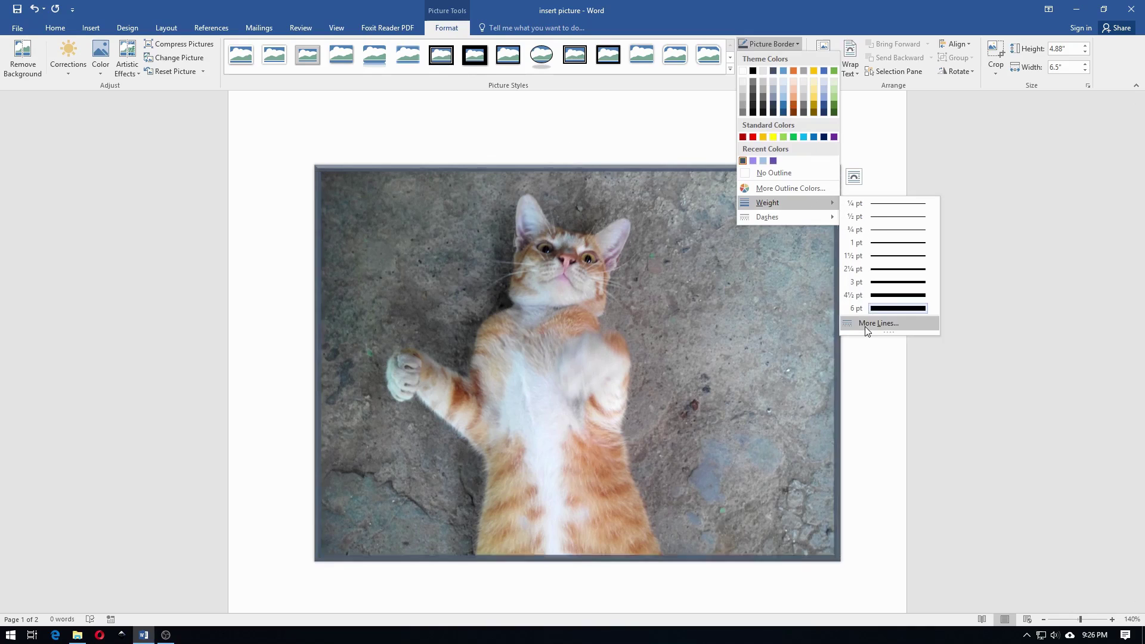
click(866, 324)
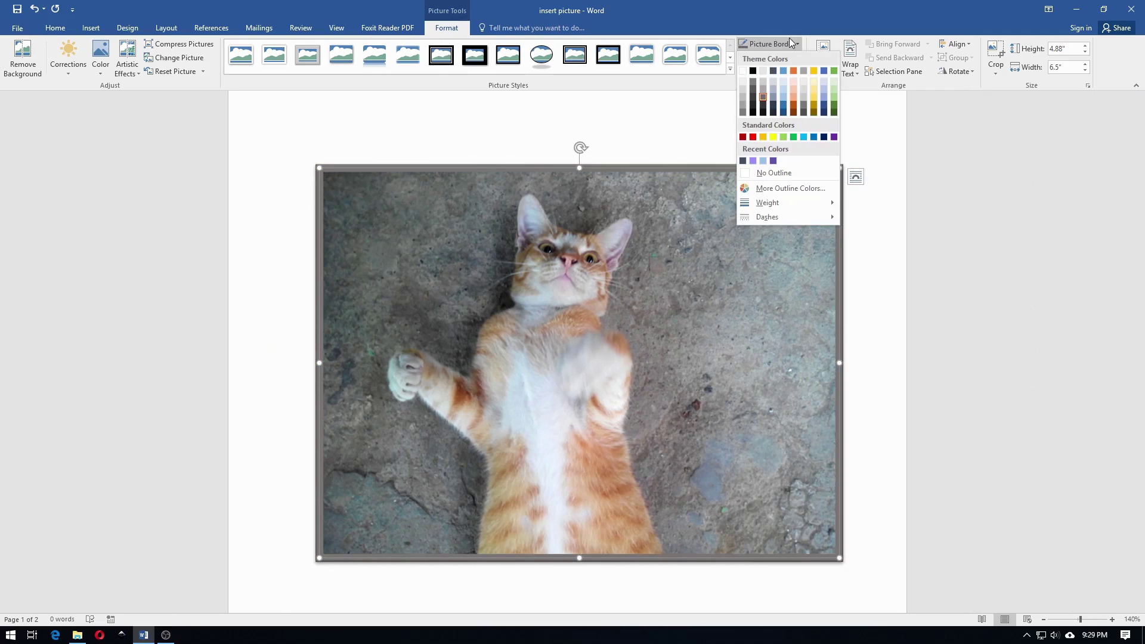
mouse_move(768, 217)
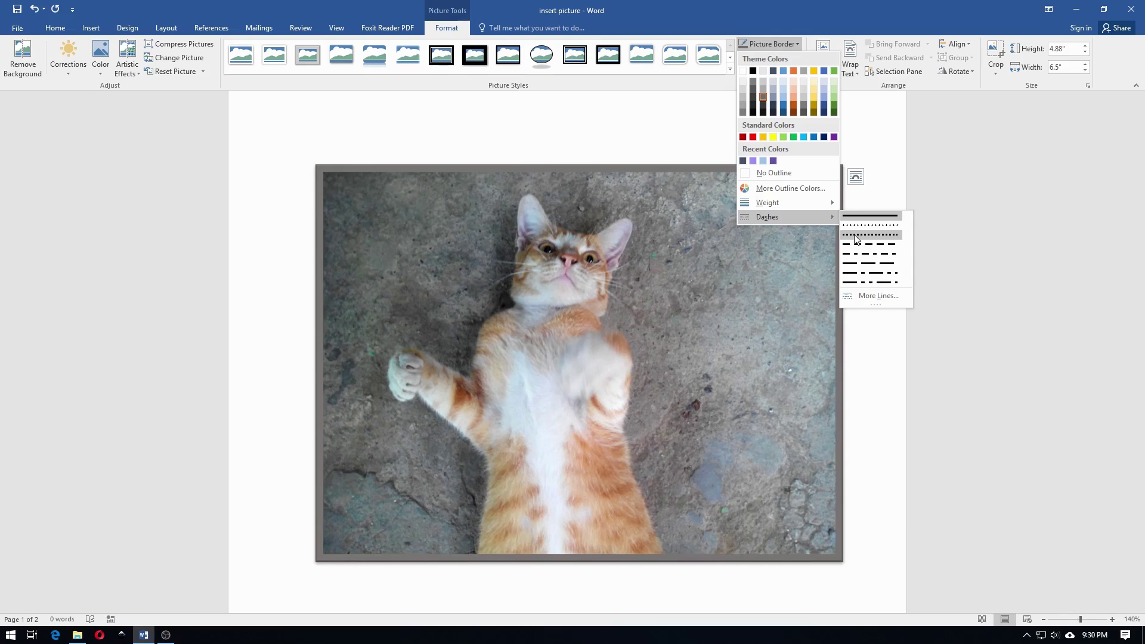
click(856, 238)
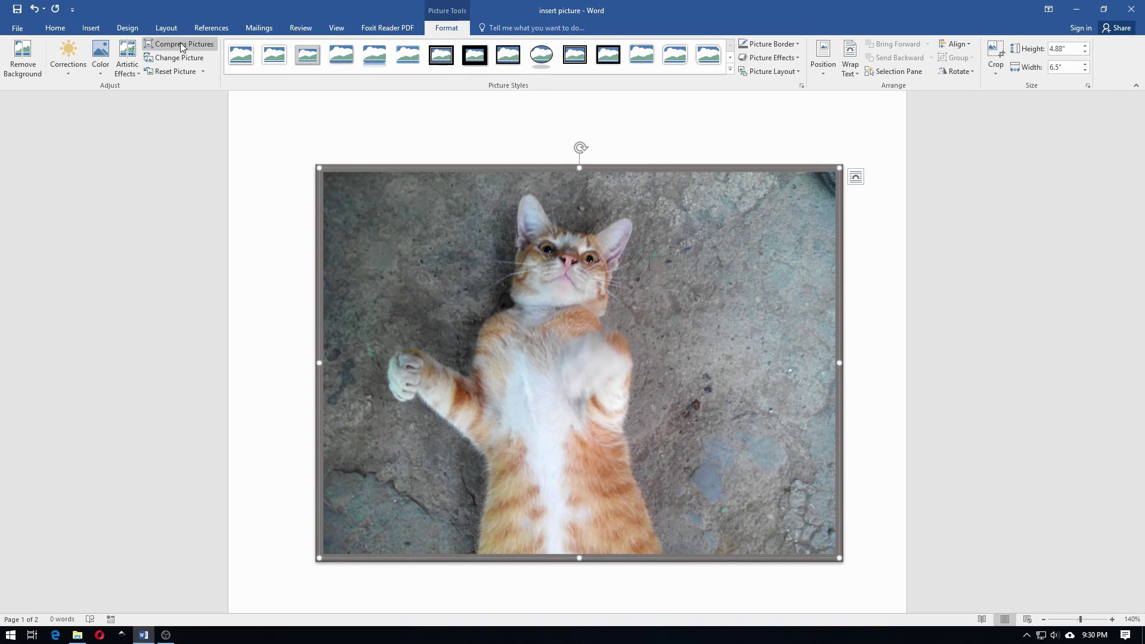
click(172, 72)
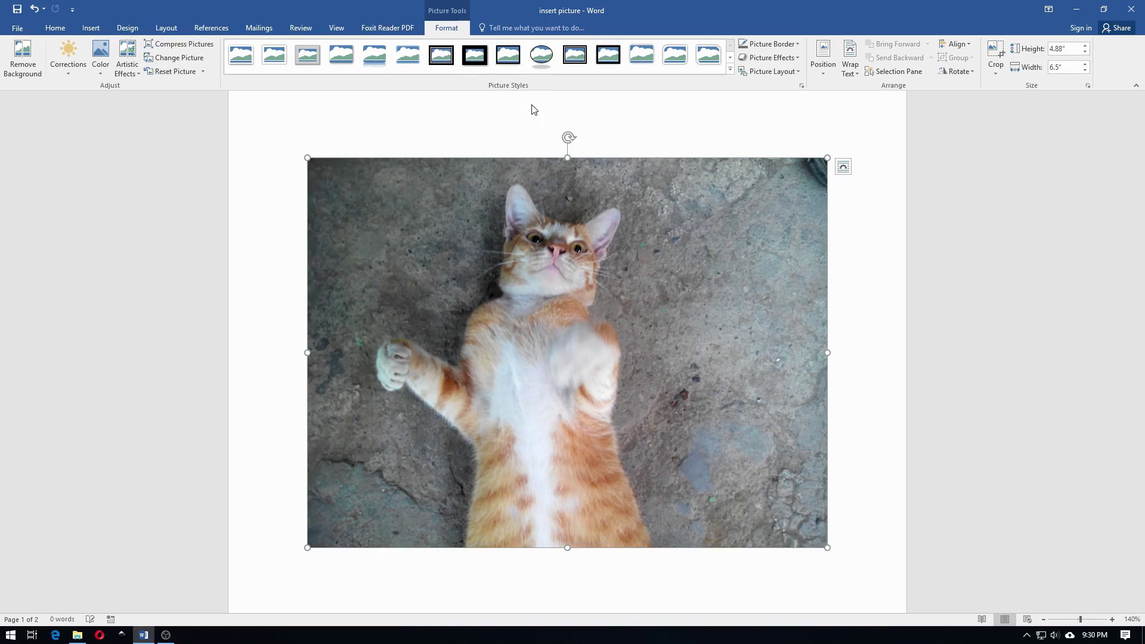
Step: Give the photo a black border with 3 pt weight and a Dash line pattern
click(782, 44)
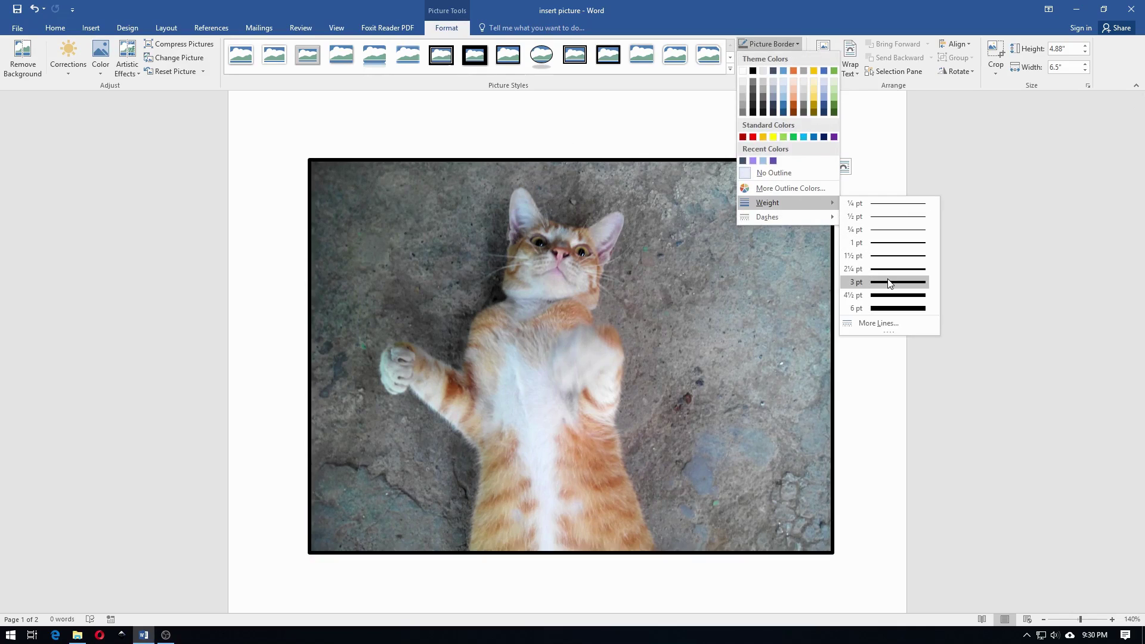
click(889, 283)
click(773, 45)
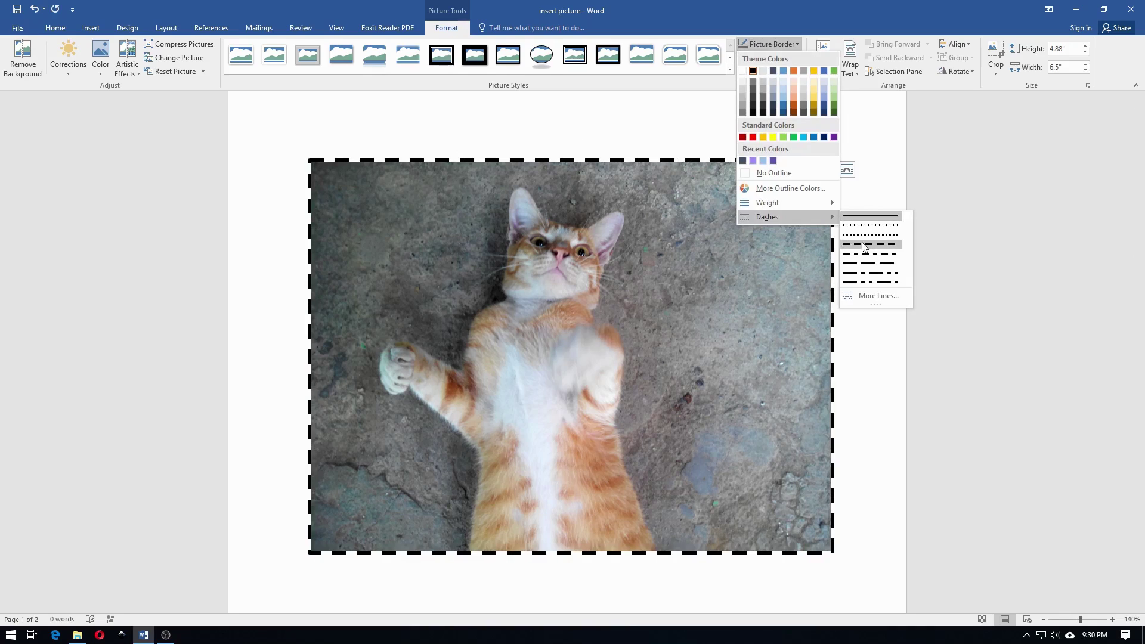
click(865, 248)
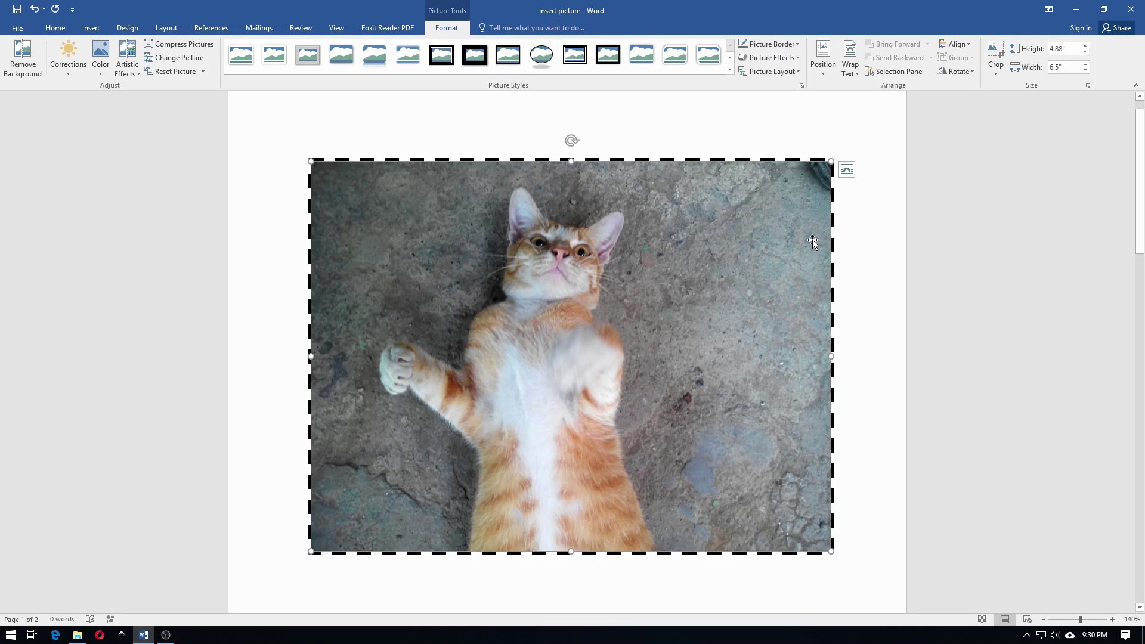
click(774, 45)
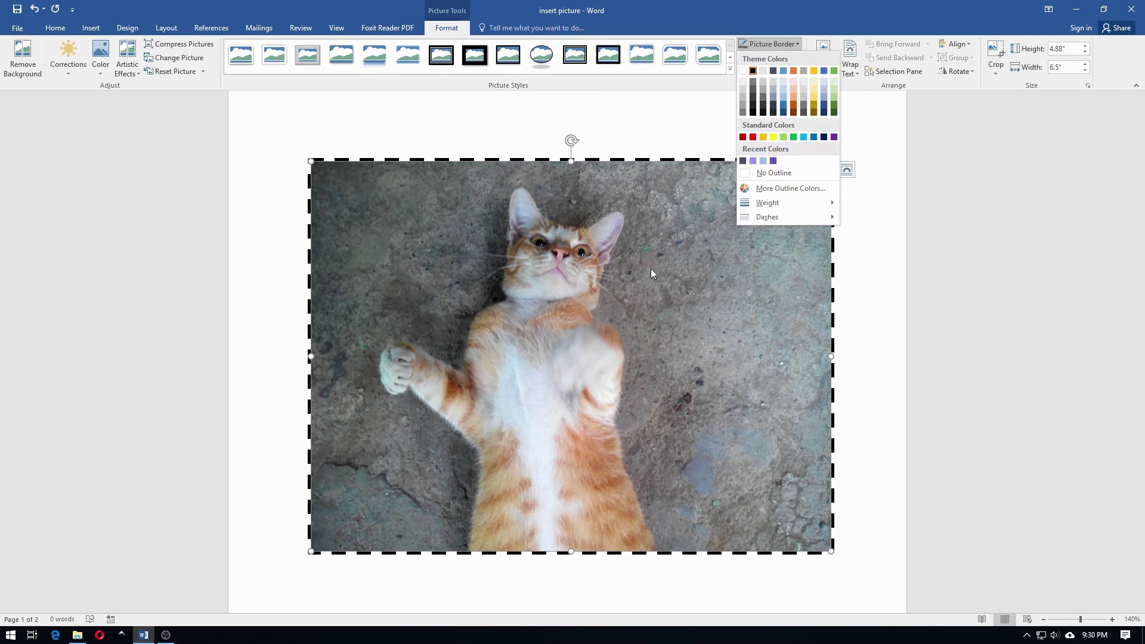